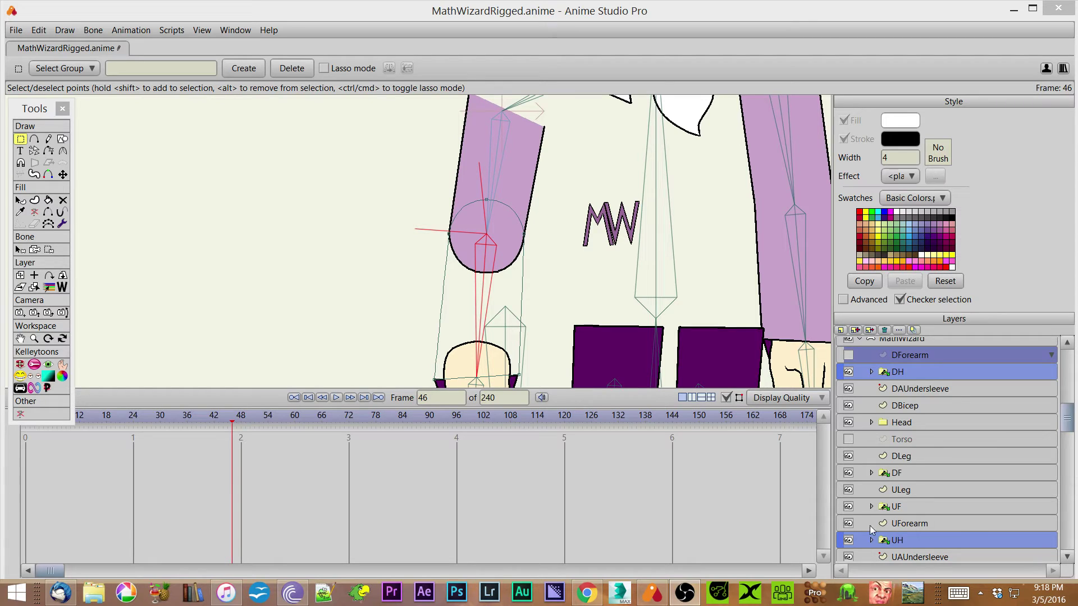
# Step: Hide the DLeg, DF, ULeg, UF, UForearm, UH and UAUndersleeve layers
pyautogui.click(848, 455)
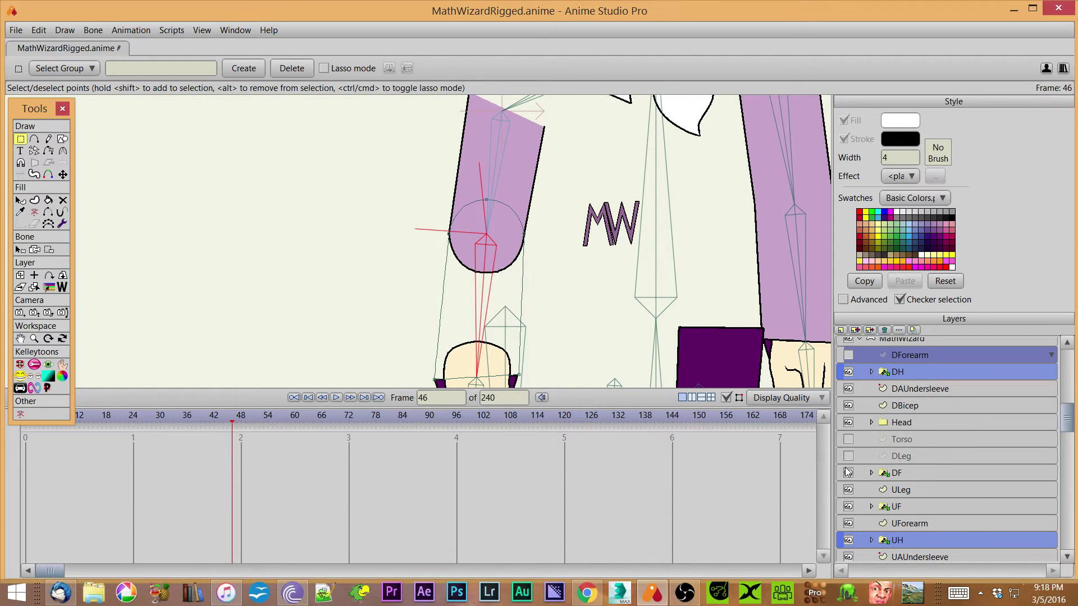
pyautogui.click(849, 472)
pyautogui.click(848, 489)
pyautogui.click(848, 507)
pyautogui.click(848, 523)
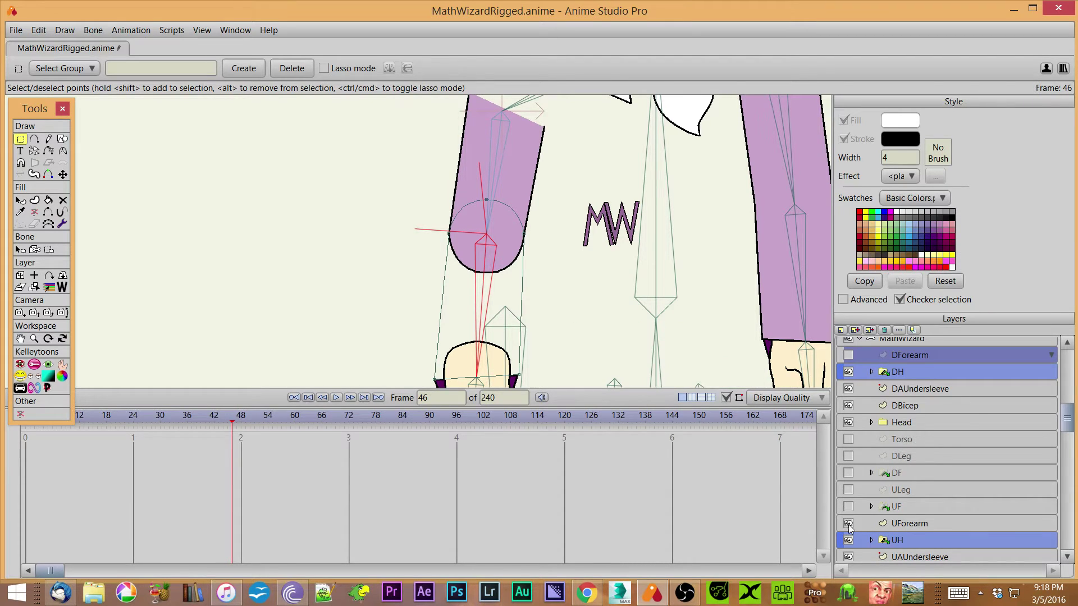
pyautogui.click(848, 540)
pyautogui.click(850, 556)
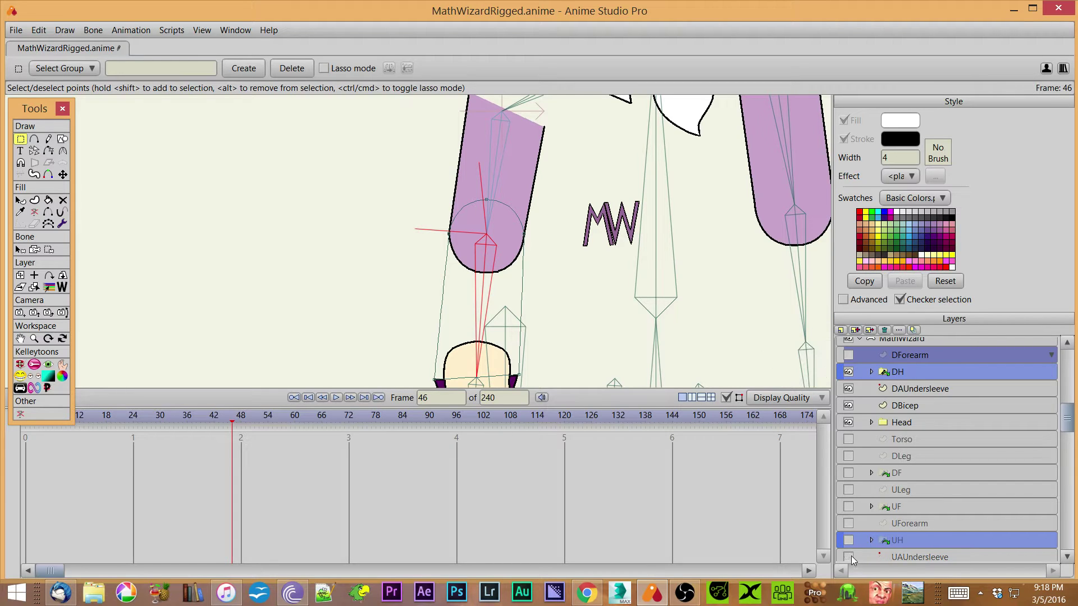
# Step: Hide the UBicep, Behind Hair, Head, MW, DH and DAUndersleeve layers as well
pyautogui.moveTo(1069, 421); pyautogui.dragTo(1069, 533)
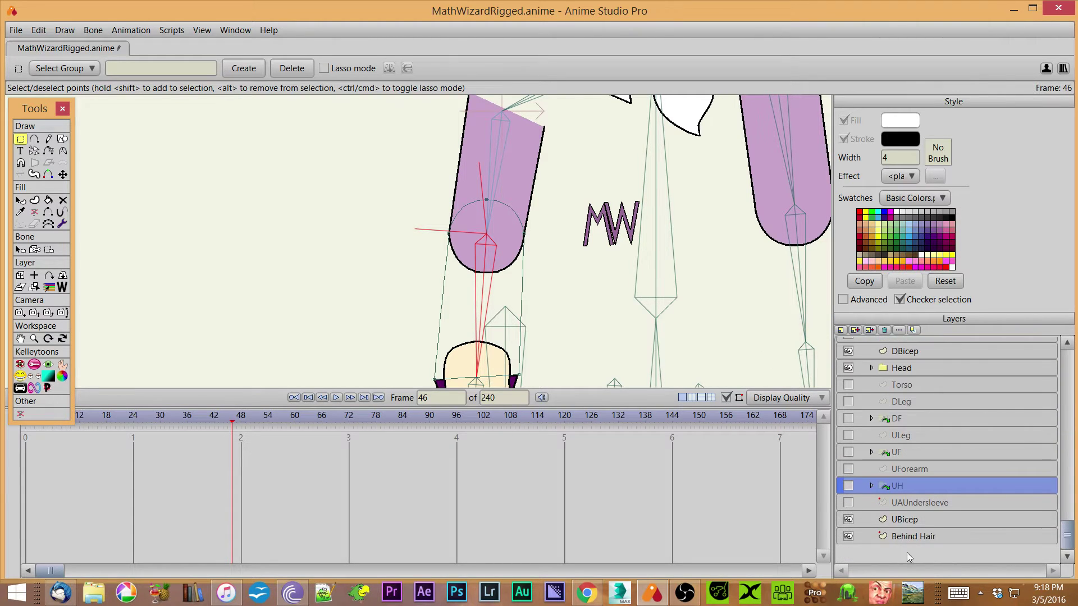
pyautogui.click(848, 519)
pyautogui.click(849, 536)
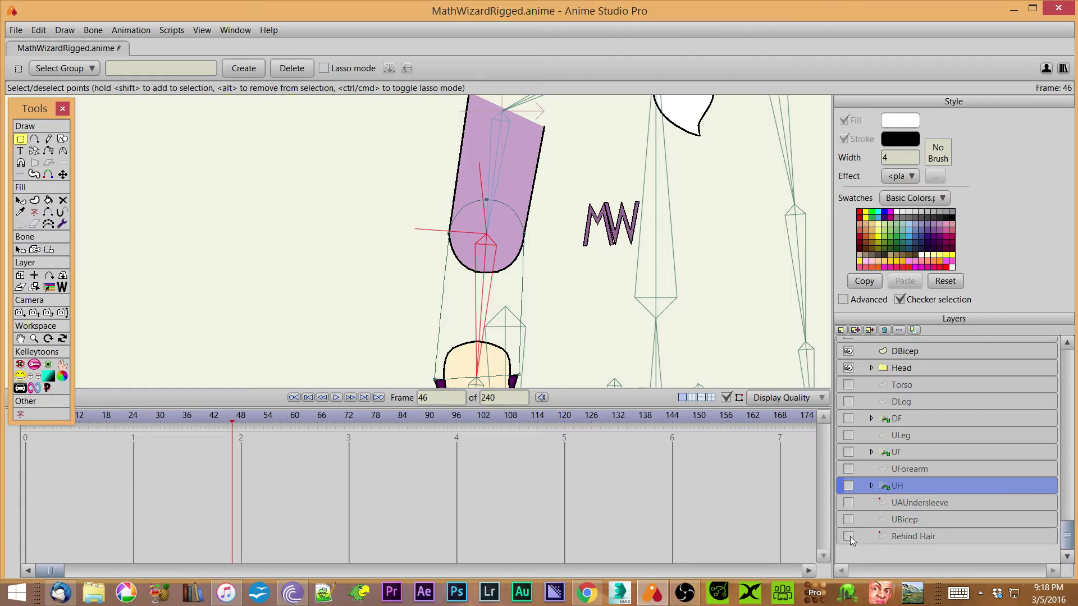
pyautogui.moveTo(1065, 538); pyautogui.dragTo(1066, 375)
pyautogui.click(848, 384)
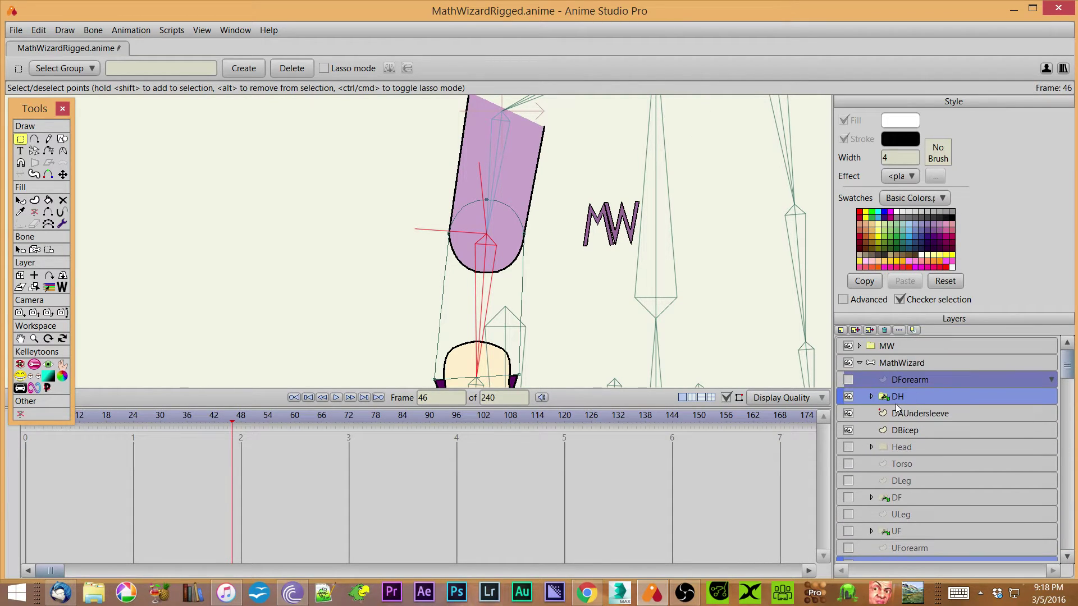
pyautogui.click(848, 346)
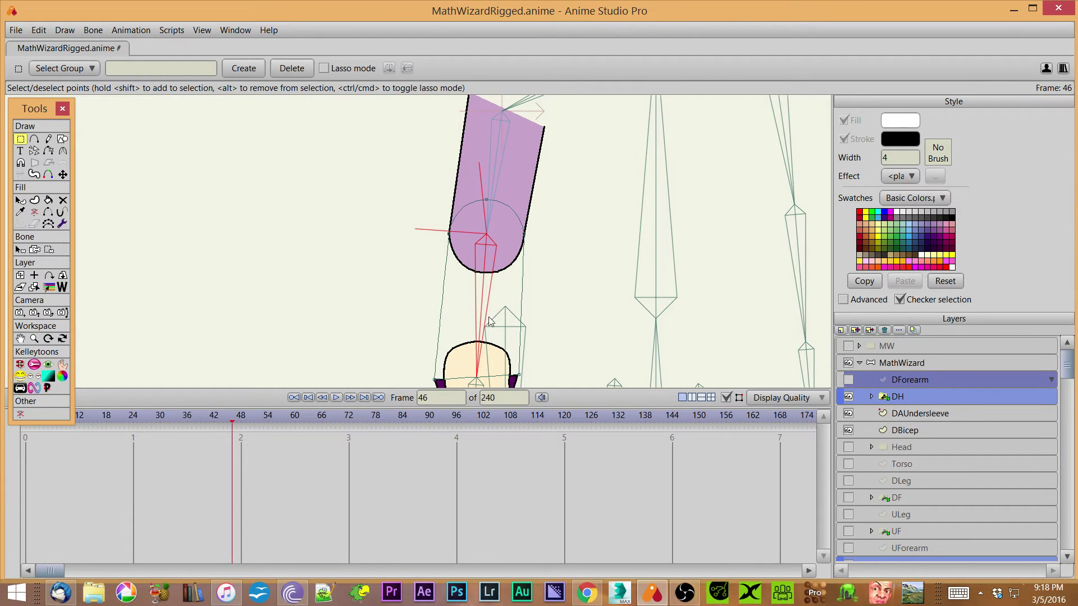
pyautogui.click(848, 397)
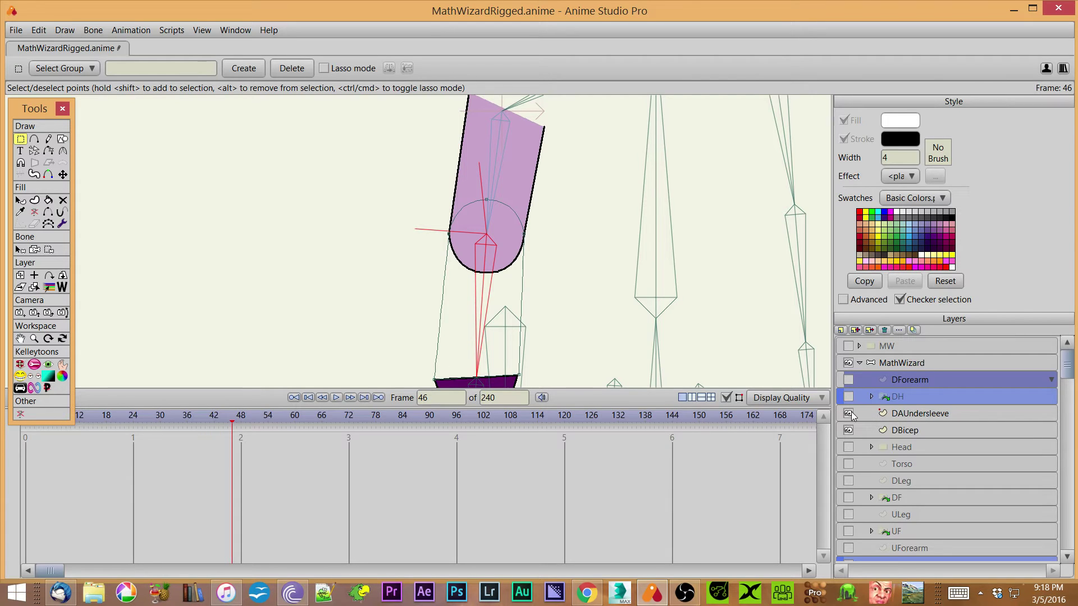
pyautogui.click(848, 414)
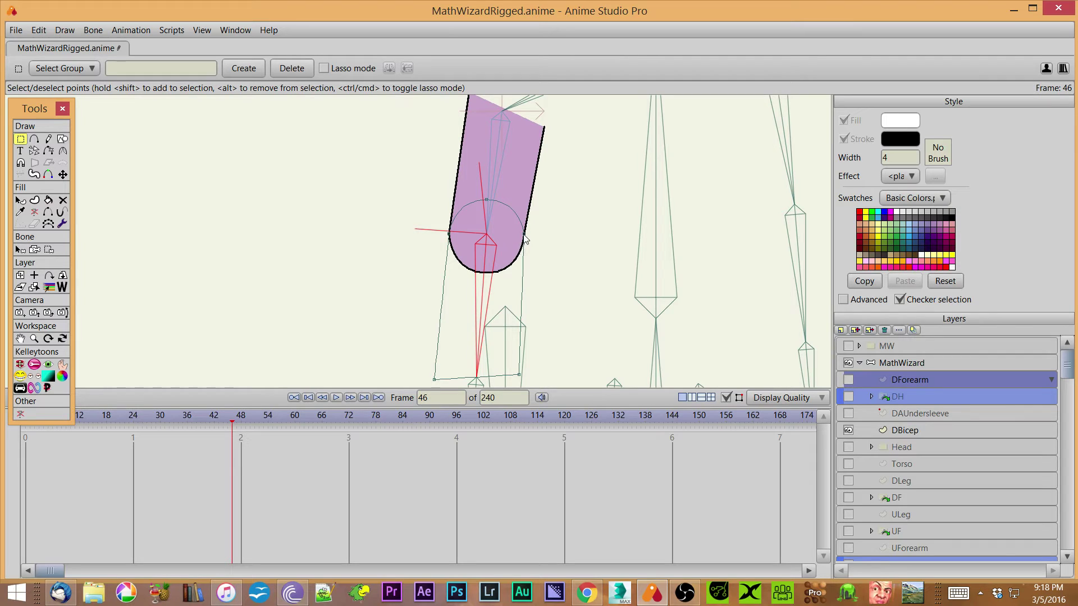
# Step: Zoom in and centre the view on the arm's rounded bottom end
pyautogui.scroll(3, 595, 250)
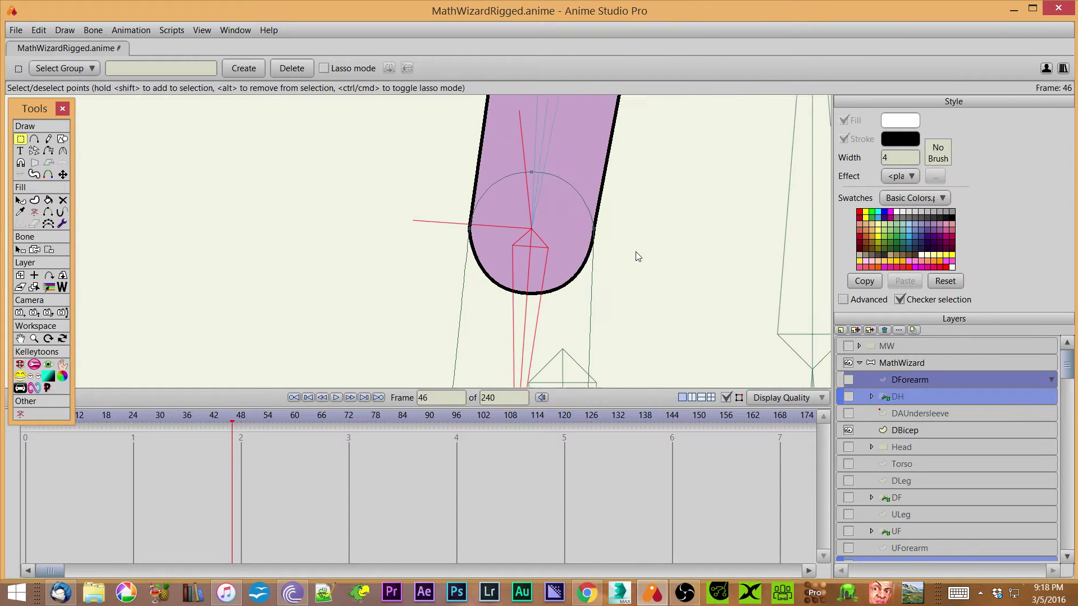
pyautogui.moveTo(709, 250); pyautogui.dragTo(676, 286)
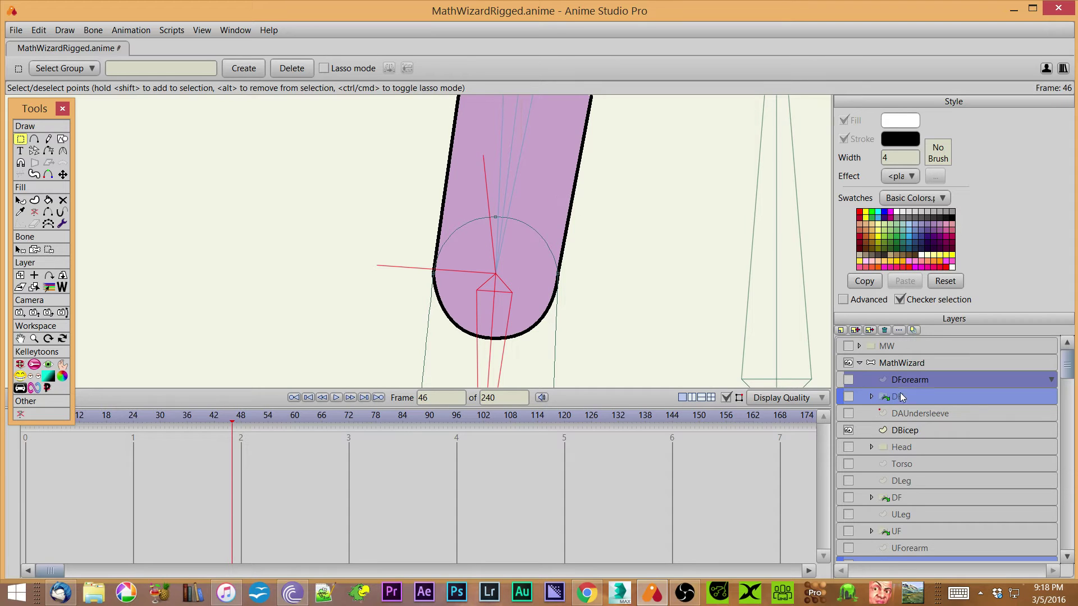
# Step: Select all points of the DBicep shape and pan around to look over the bicep
pyautogui.click(929, 431)
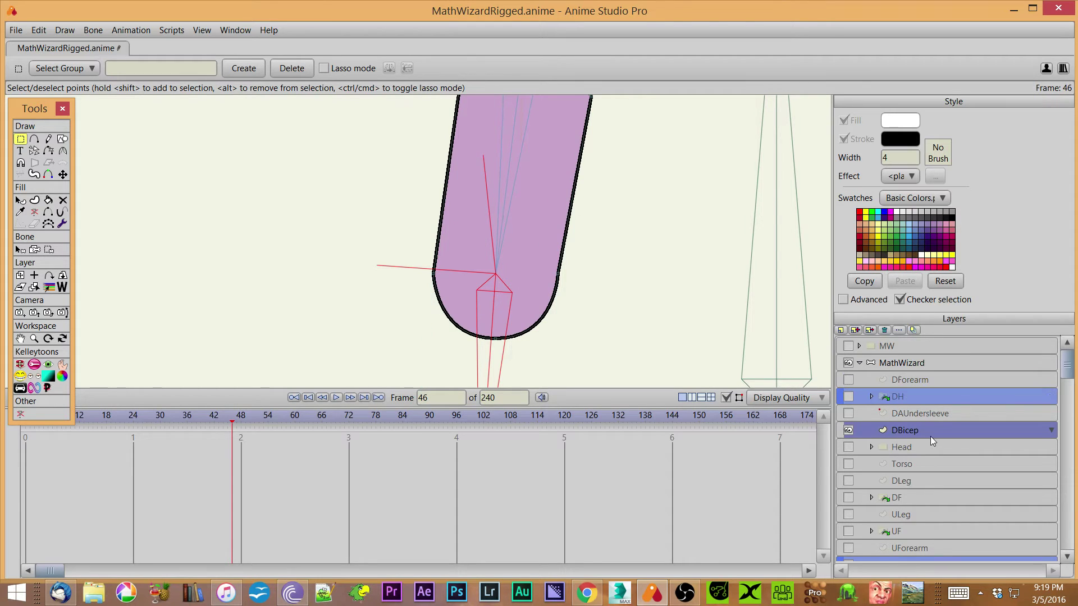
pyautogui.hotkey('ctrl', 'a')
pyautogui.scroll(3, 630, 296)
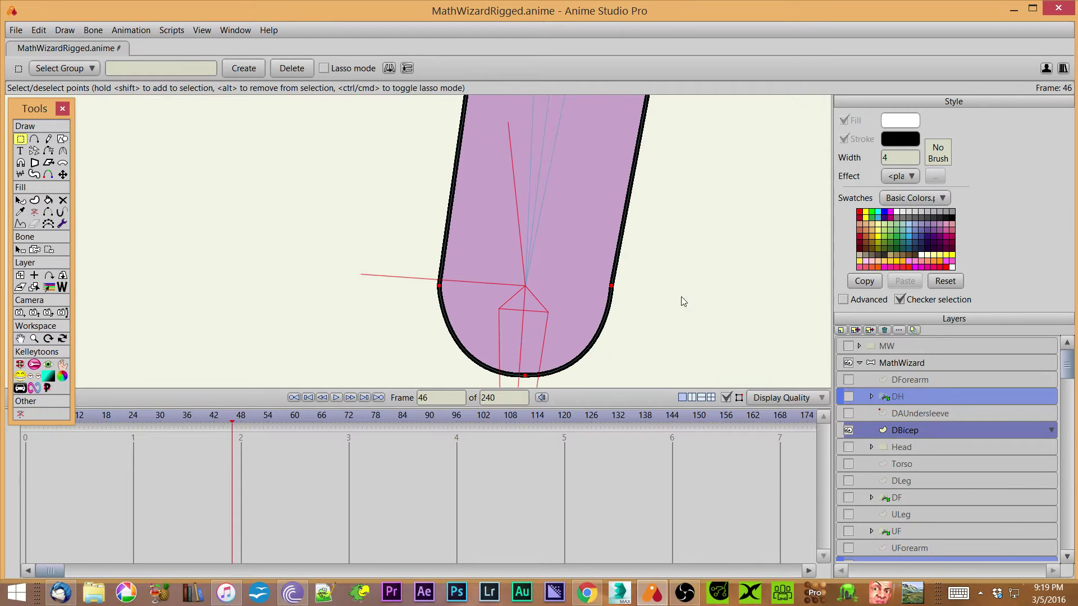
pyautogui.moveTo(569, 269); pyautogui.dragTo(500, 255)
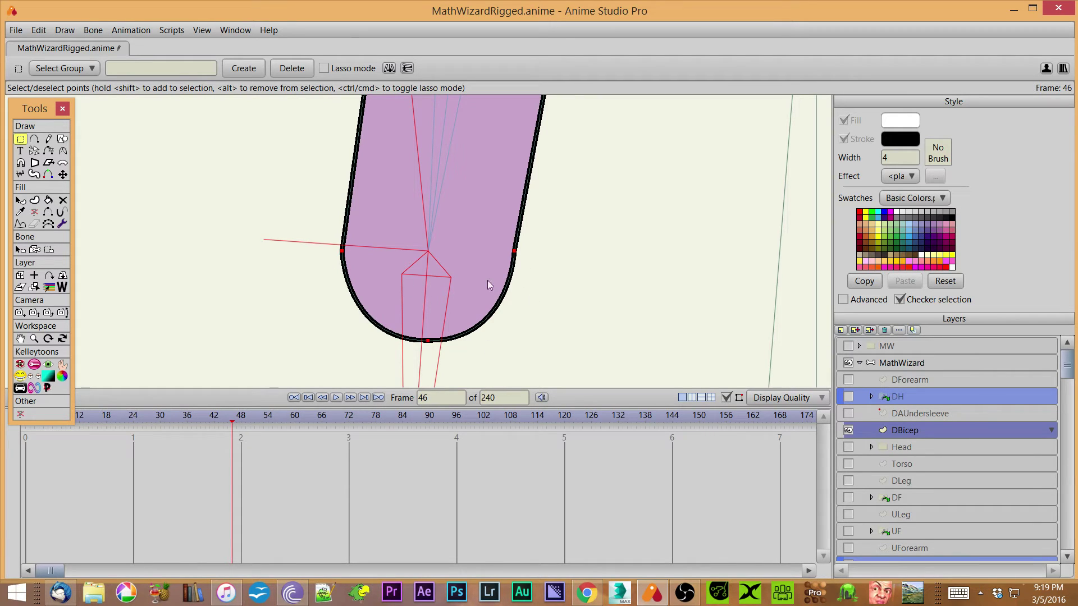
pyautogui.scroll(-4, 624, 227)
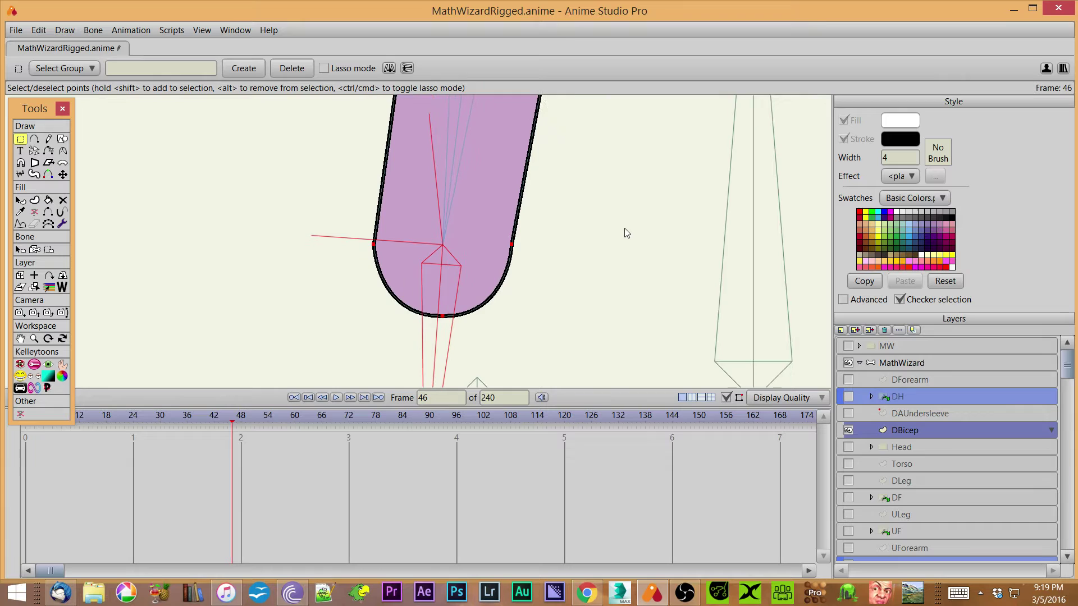
pyautogui.moveTo(587, 211); pyautogui.dragTo(585, 247)
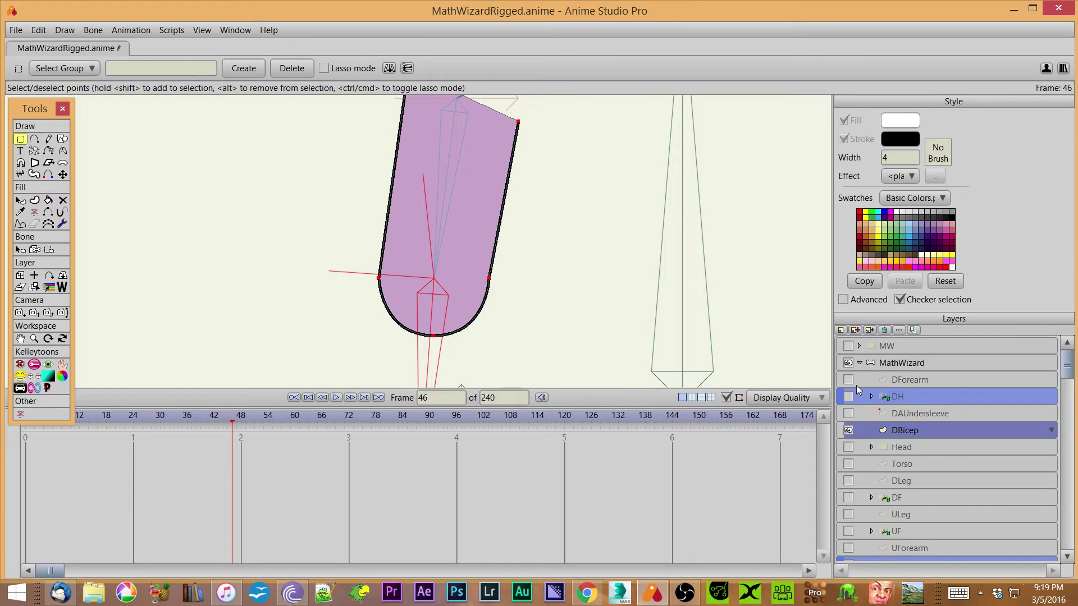
pyautogui.moveTo(510, 355); pyautogui.dragTo(602, 176)
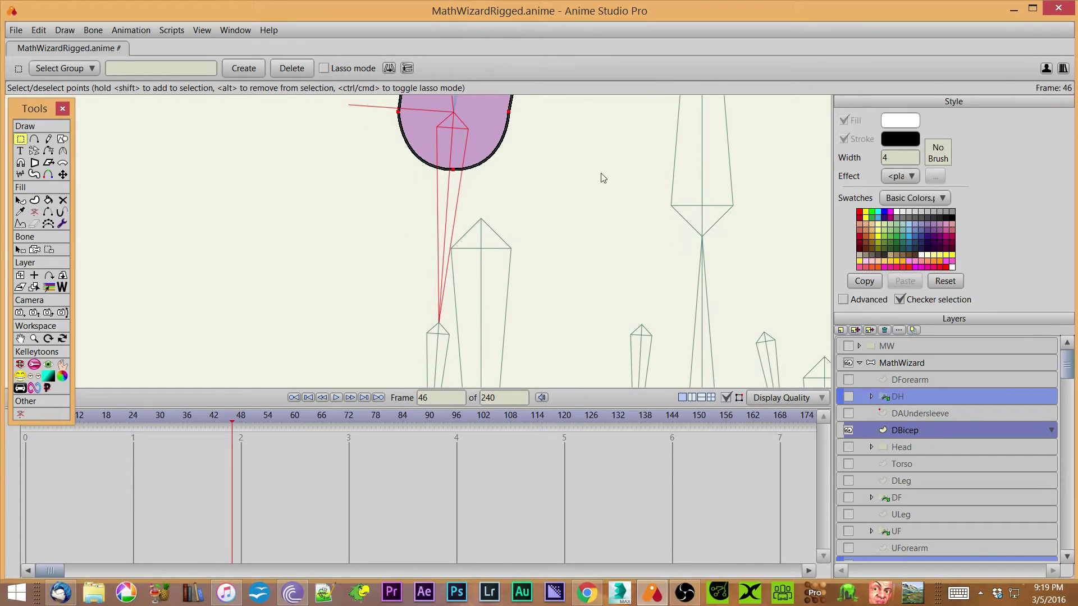
pyautogui.click(904, 382)
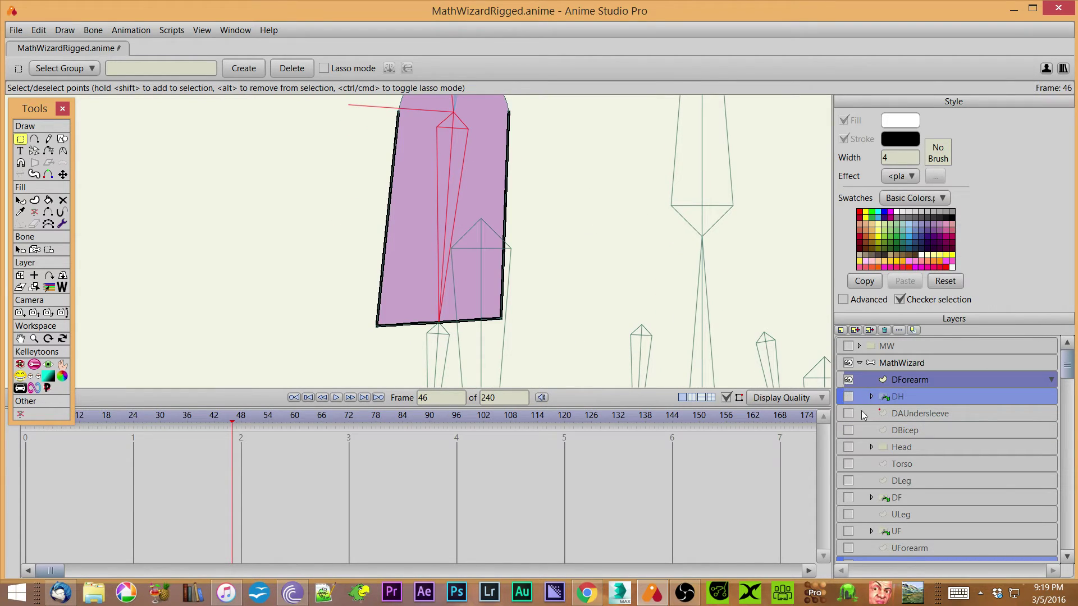
pyautogui.scroll(4, 631, 287)
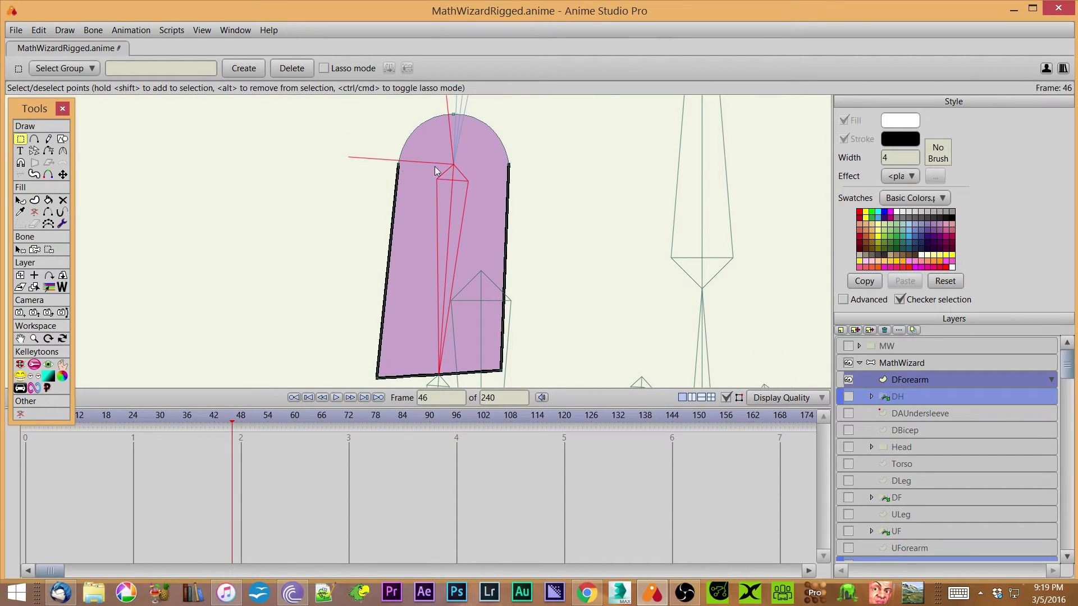
pyautogui.scroll(-3, 585, 243)
pyautogui.scroll(6, 585, 243)
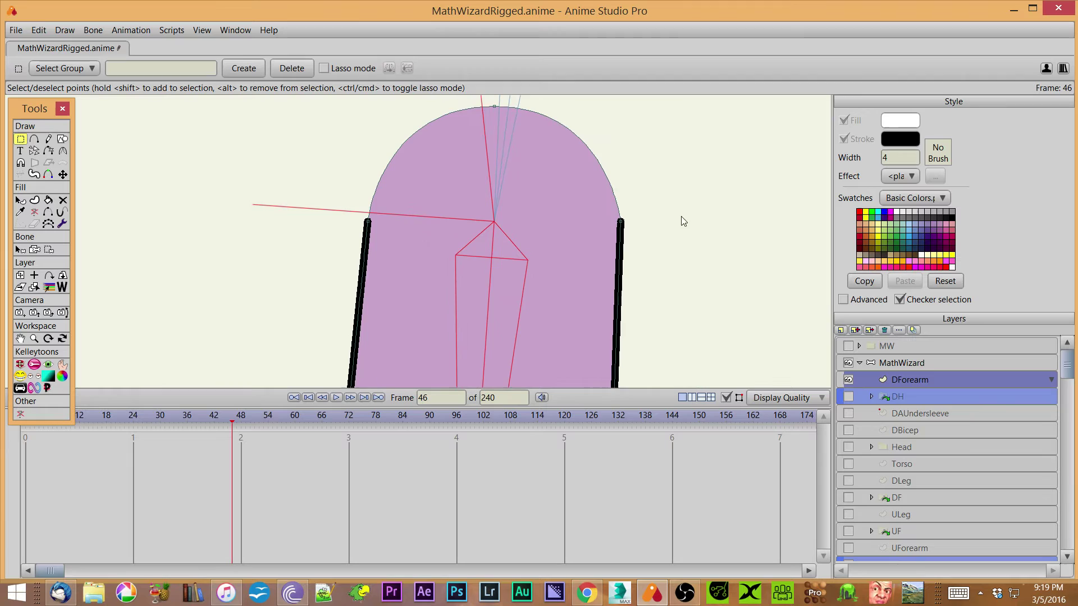
pyautogui.moveTo(683, 221); pyautogui.dragTo(662, 267)
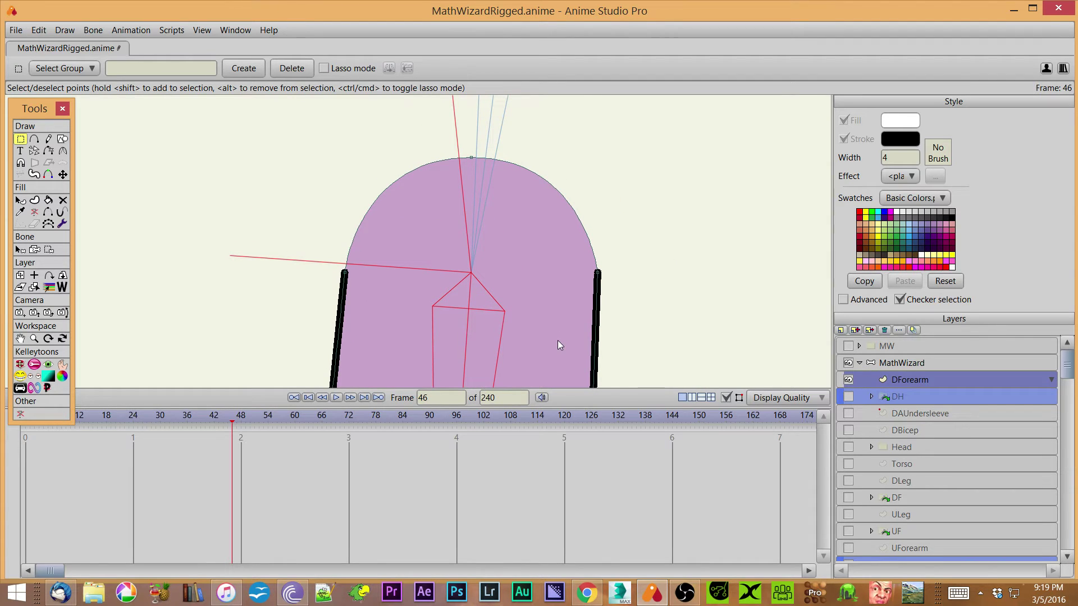
pyautogui.hotkey('ctrl', 'a')
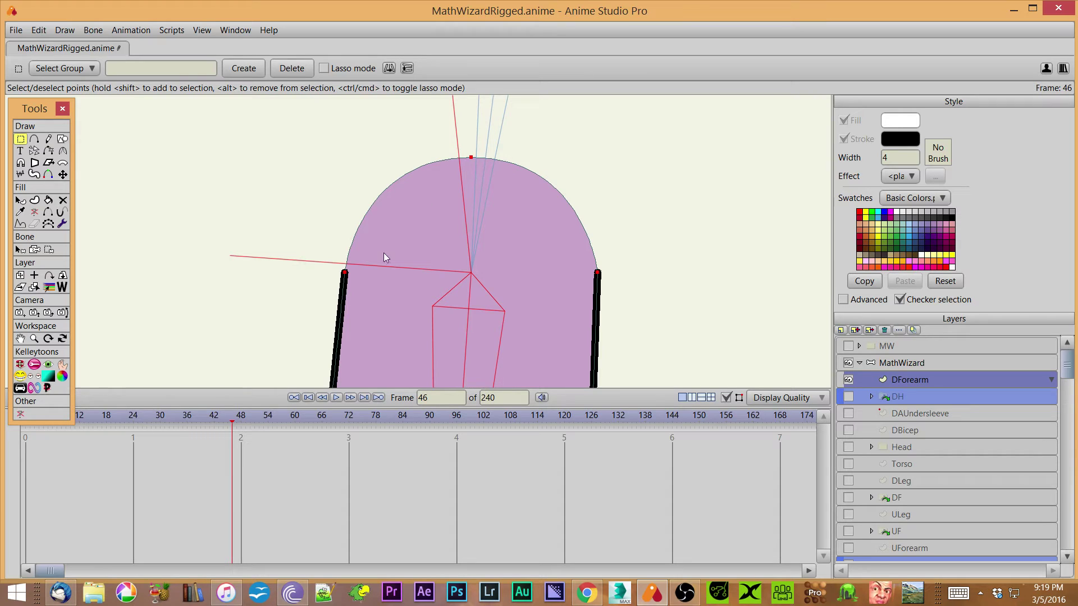
pyautogui.moveTo(749, 352); pyautogui.dragTo(736, 306)
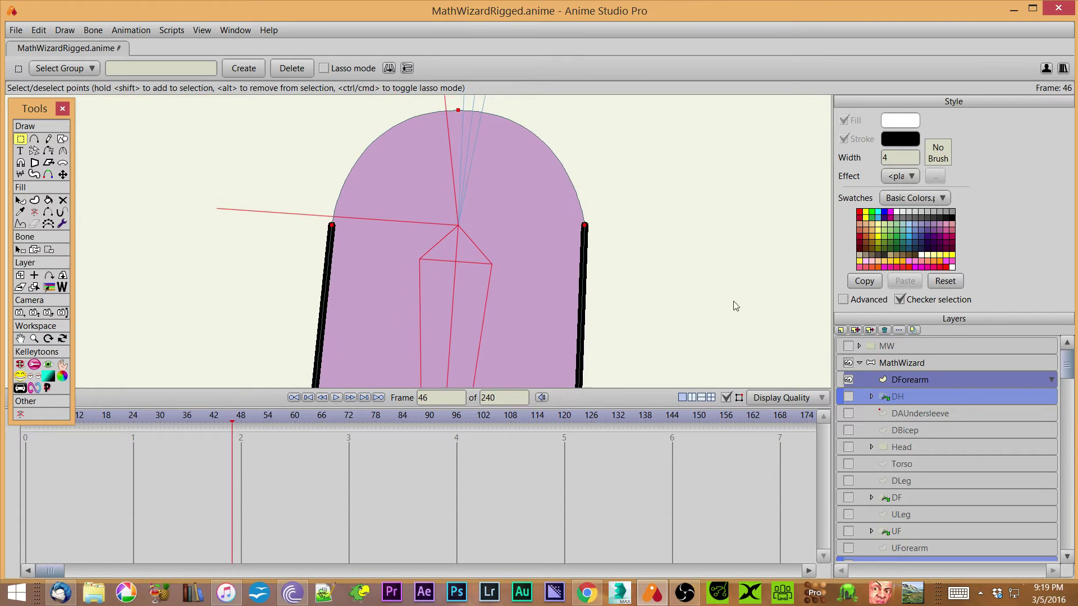
pyautogui.scroll(-1, 736, 306)
pyautogui.scroll(-1, 736, 305)
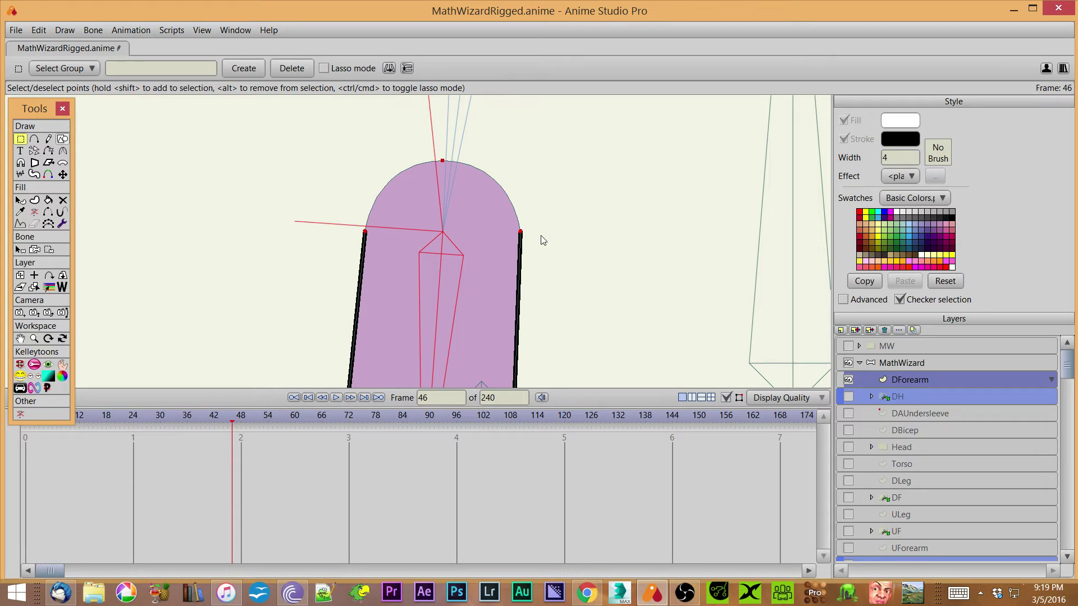
pyautogui.click(906, 431)
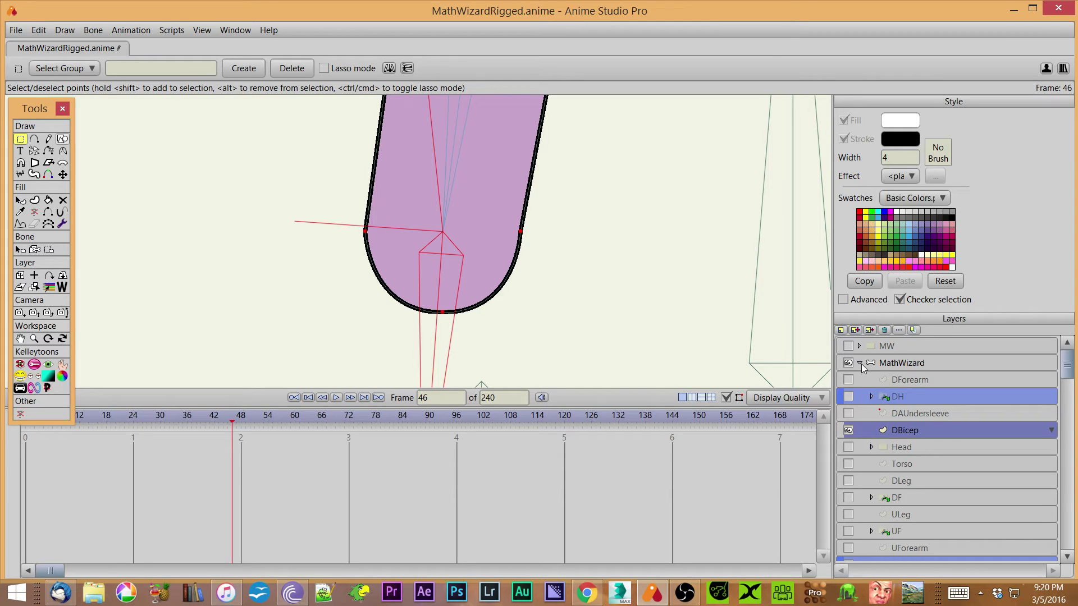
# Step: Select the DForearm layer and make the DBicep layer visible again
pyautogui.click(910, 381)
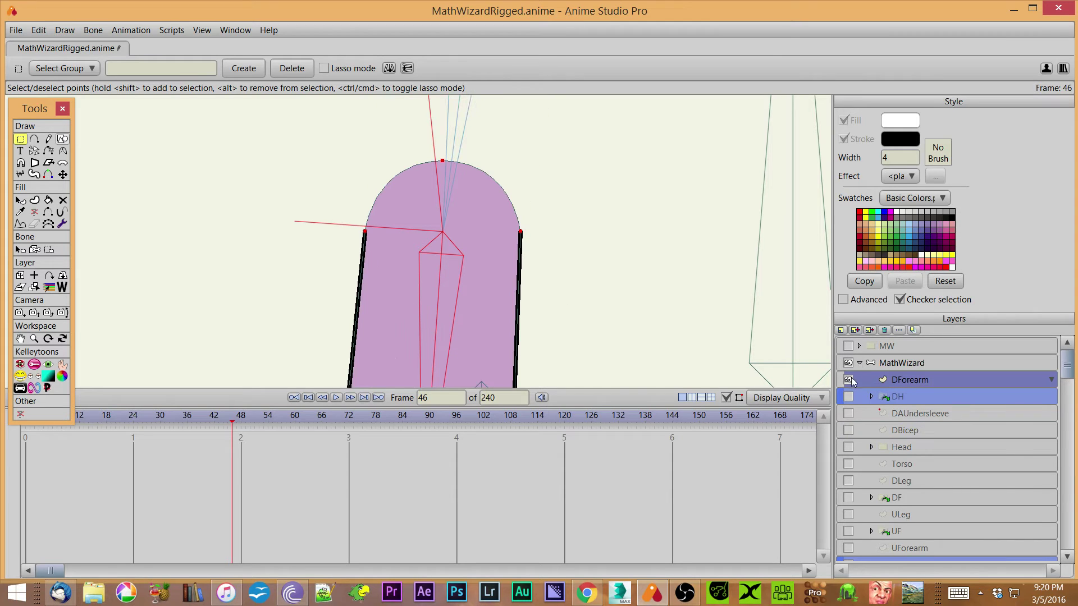
pyautogui.click(849, 431)
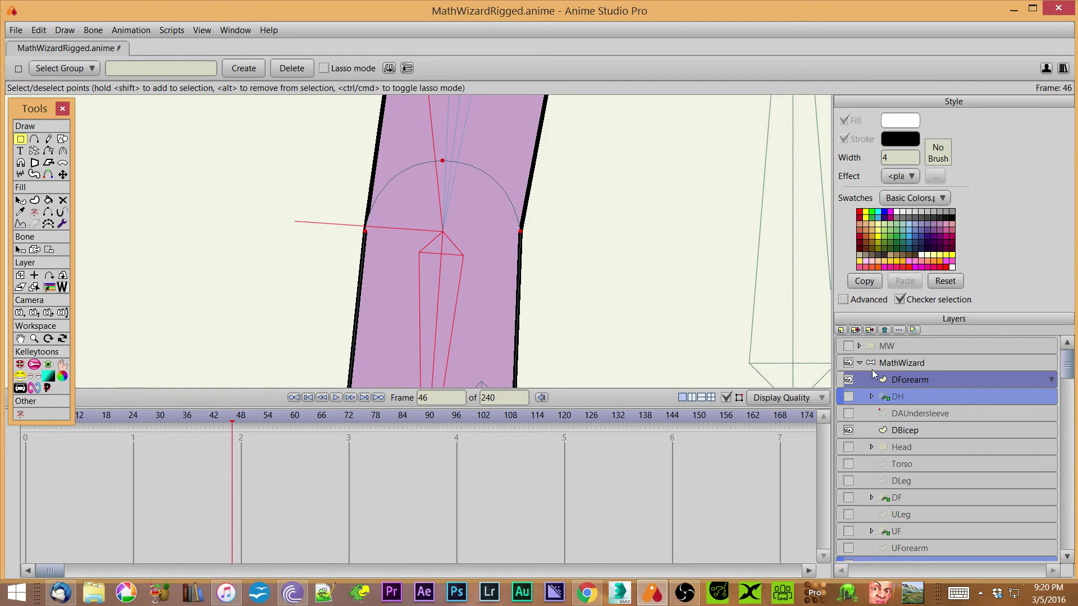
# Step: On the MathWizard bone layer, rotate the forearm bone out to about 95.89° with Manipulate Bones
pyautogui.click(898, 364)
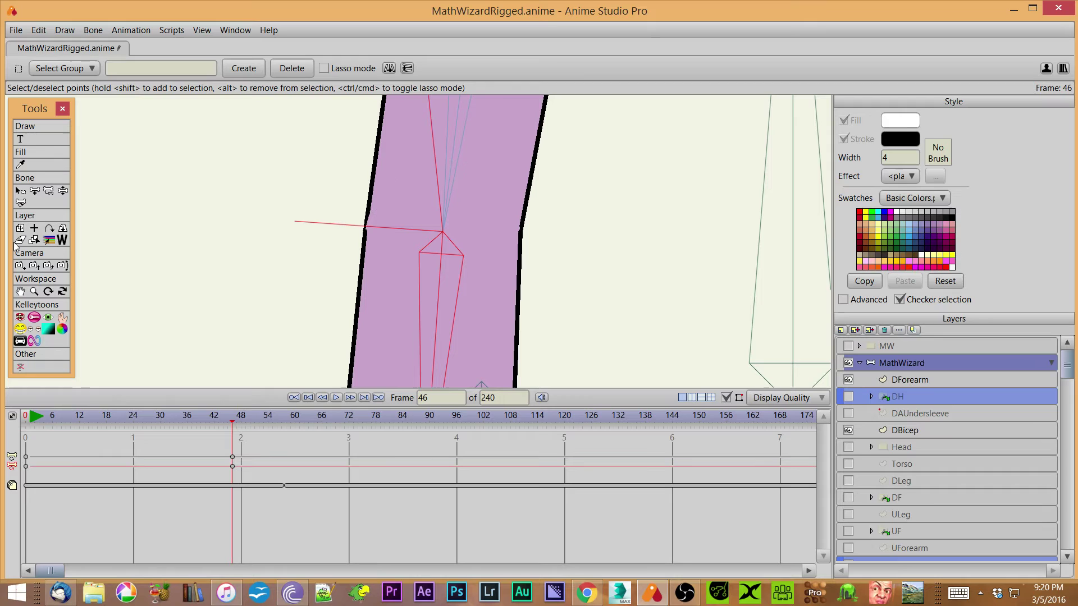
pyautogui.click(21, 202)
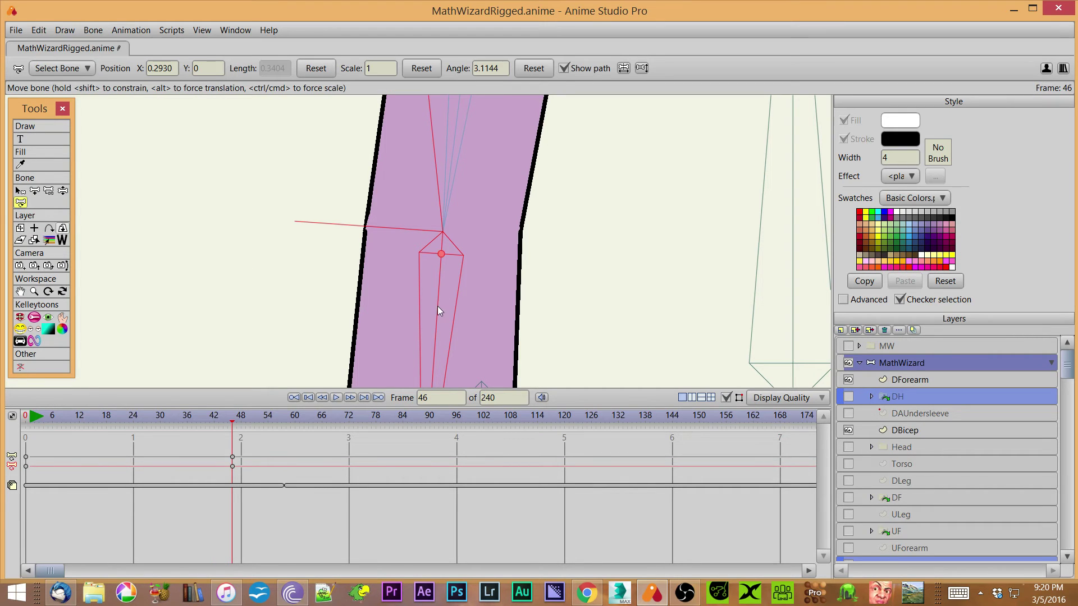
pyautogui.moveTo(436, 305); pyautogui.dragTo(469, 297)
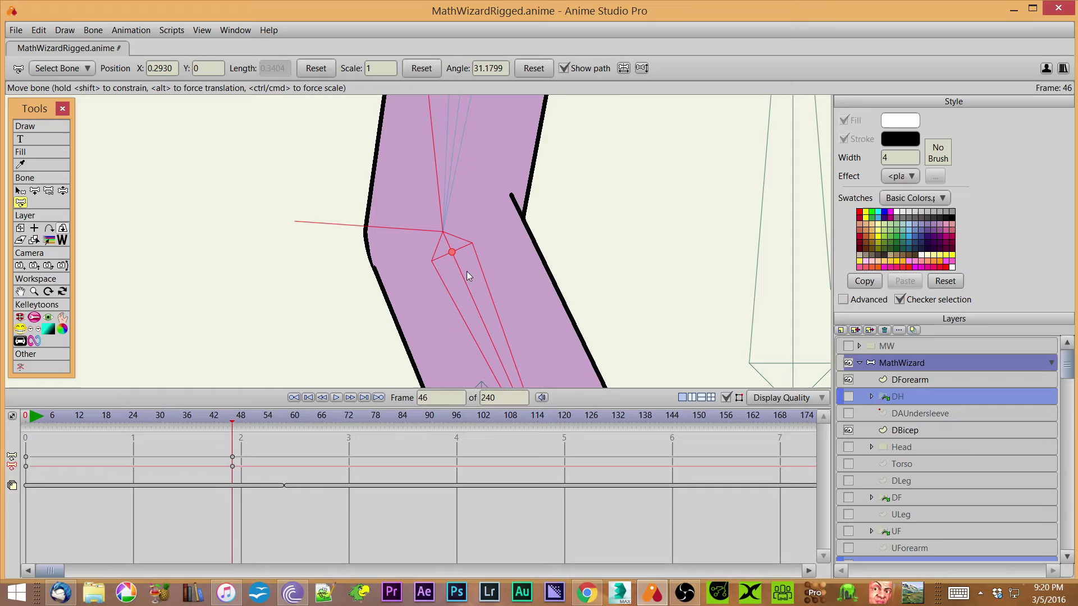
pyautogui.moveTo(466, 286); pyautogui.dragTo(533, 238)
# Step: Rotate the forearm bone around the elbow until its angle reads about 88.99°
pyautogui.scroll(-2, 534, 238)
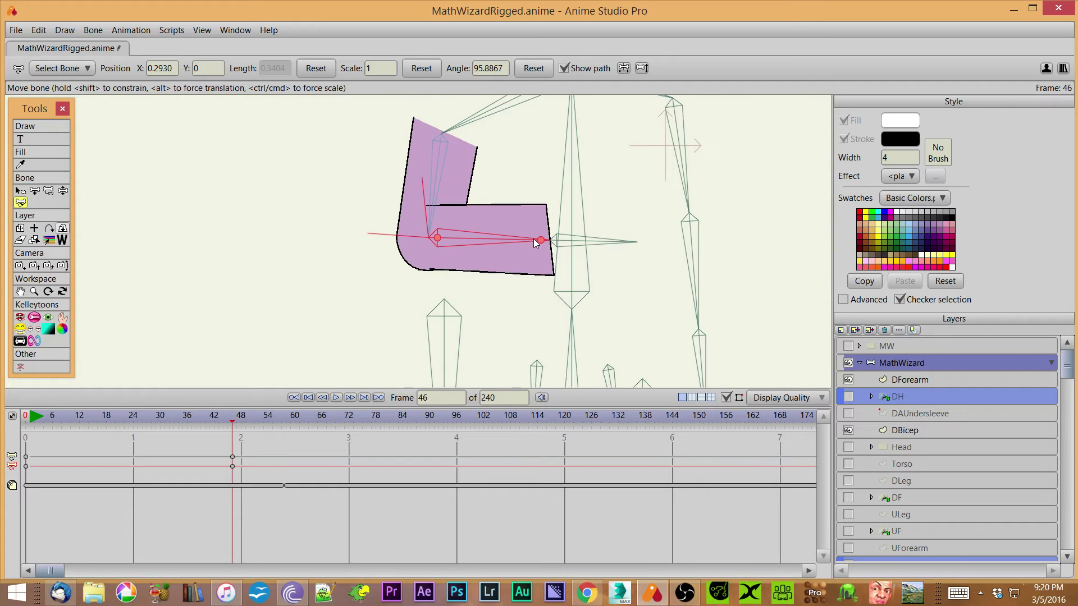
pyautogui.click(447, 176)
pyautogui.click(511, 221)
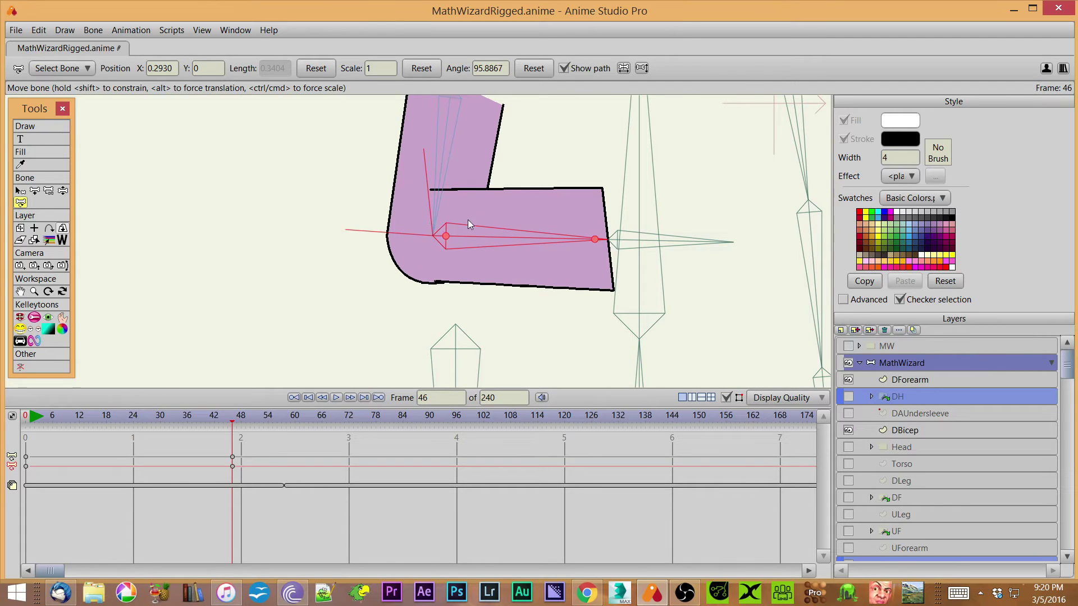
pyautogui.moveTo(500, 236); pyautogui.dragTo(470, 295)
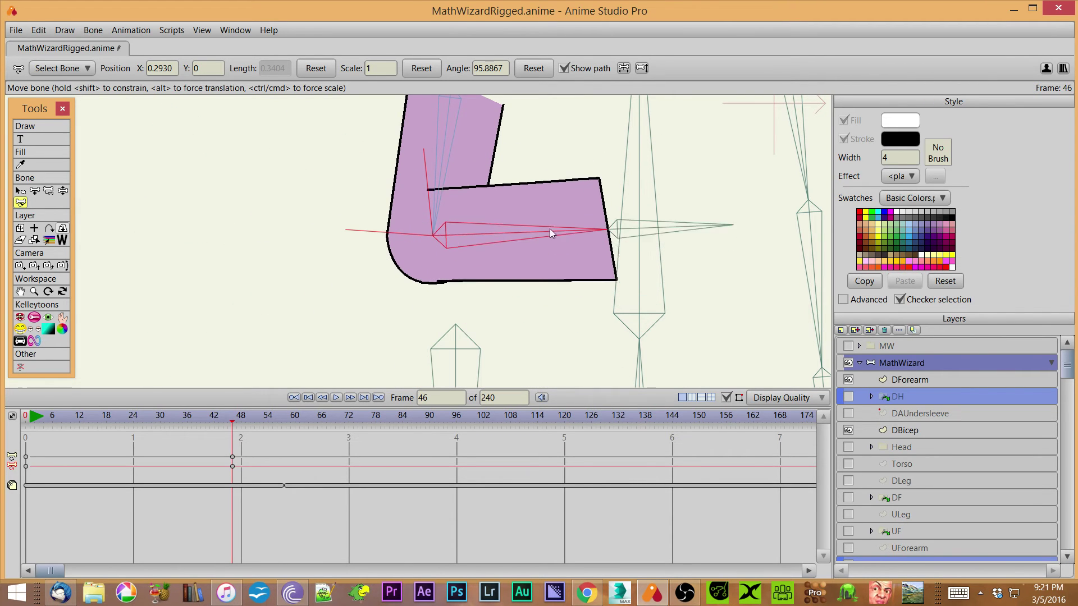
pyautogui.moveTo(550, 227)
pyautogui.mouseDown()
pyautogui.moveTo(524, 293)
pyautogui.moveTo(393, 229)
pyautogui.moveTo(412, 276)
pyautogui.moveTo(531, 222)
pyautogui.mouseUp()
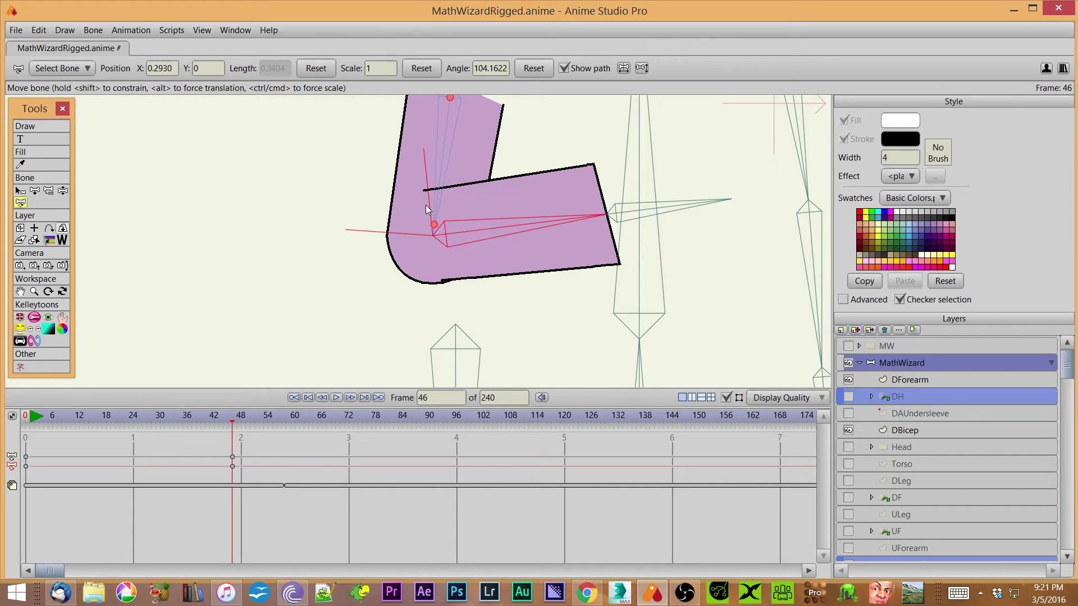
pyautogui.moveTo(485, 230)
pyautogui.mouseDown()
pyautogui.moveTo(480, 251)
pyautogui.moveTo(486, 241)
pyautogui.mouseUp()
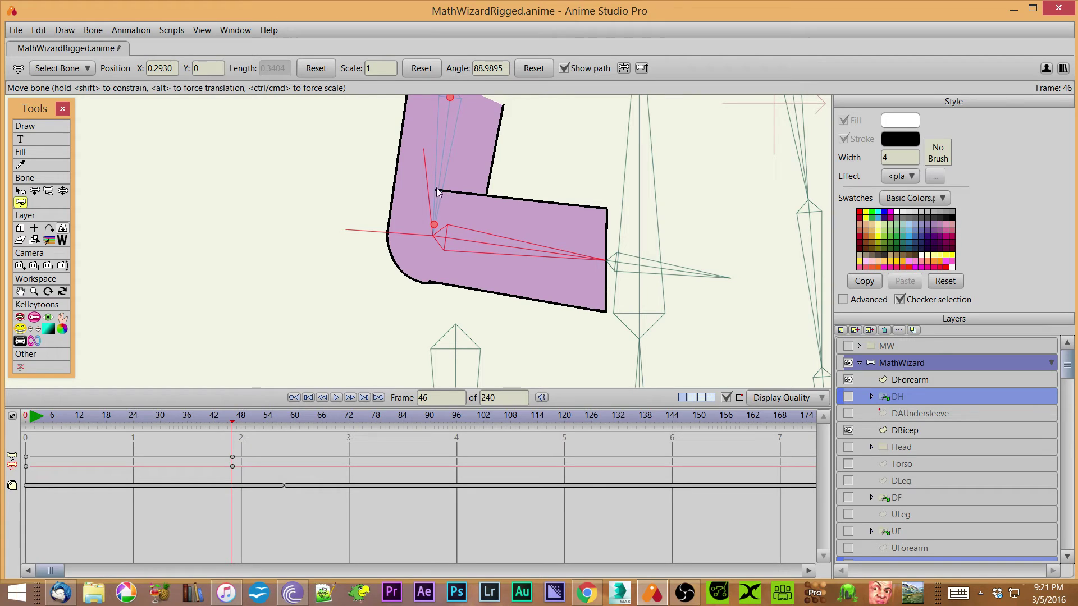
pyautogui.scroll(4, 455, 220)
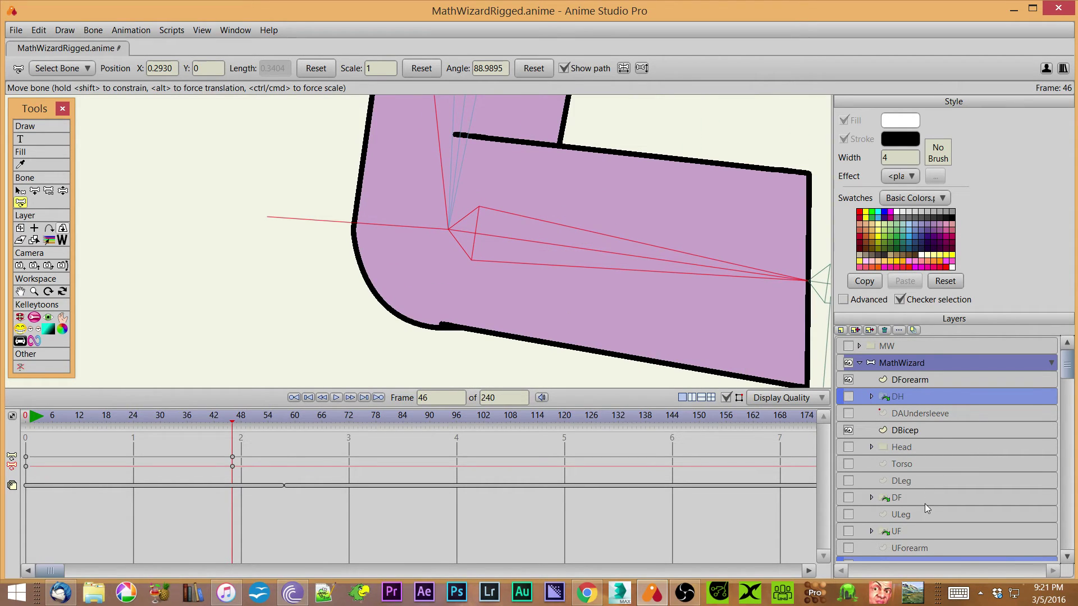
# Step: On DForearm, trim the forearm outline's stroke exposure end to 99.1645%, keyed at frame 46
pyautogui.click(909, 382)
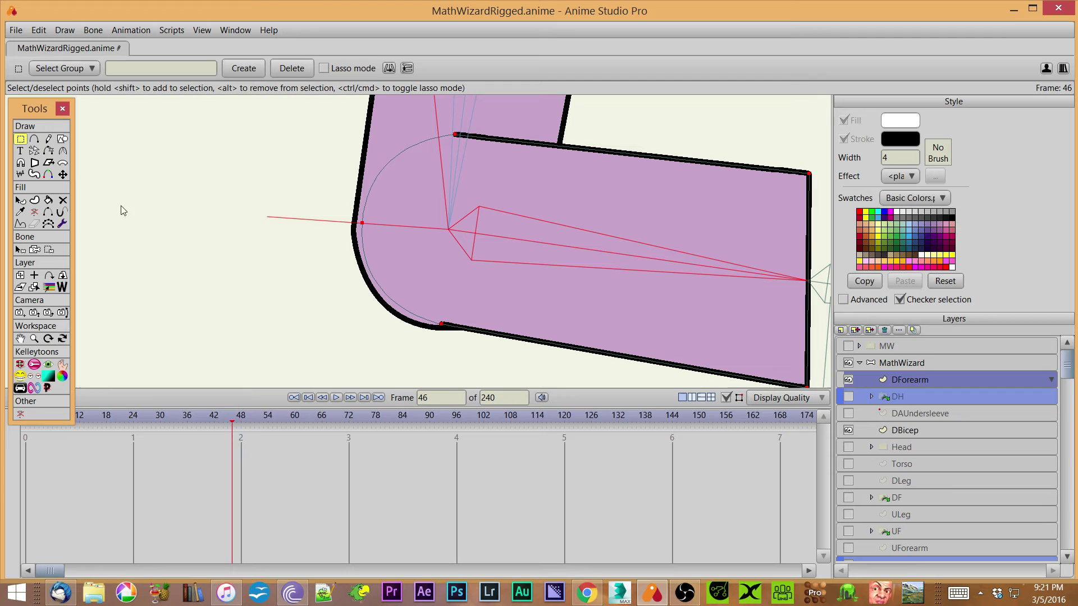
pyautogui.click(34, 200)
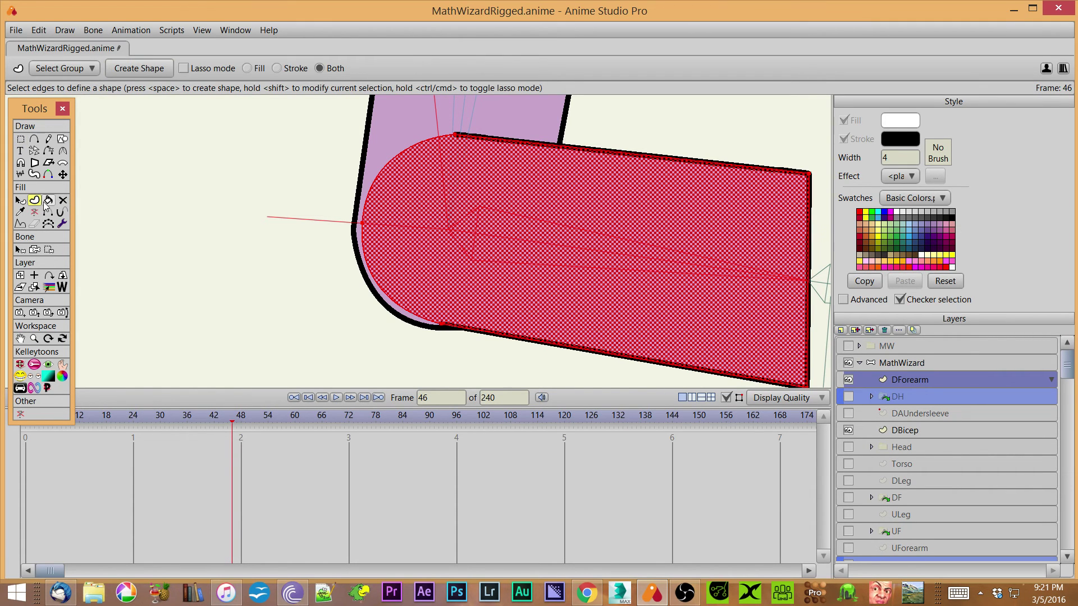
pyautogui.click(61, 164)
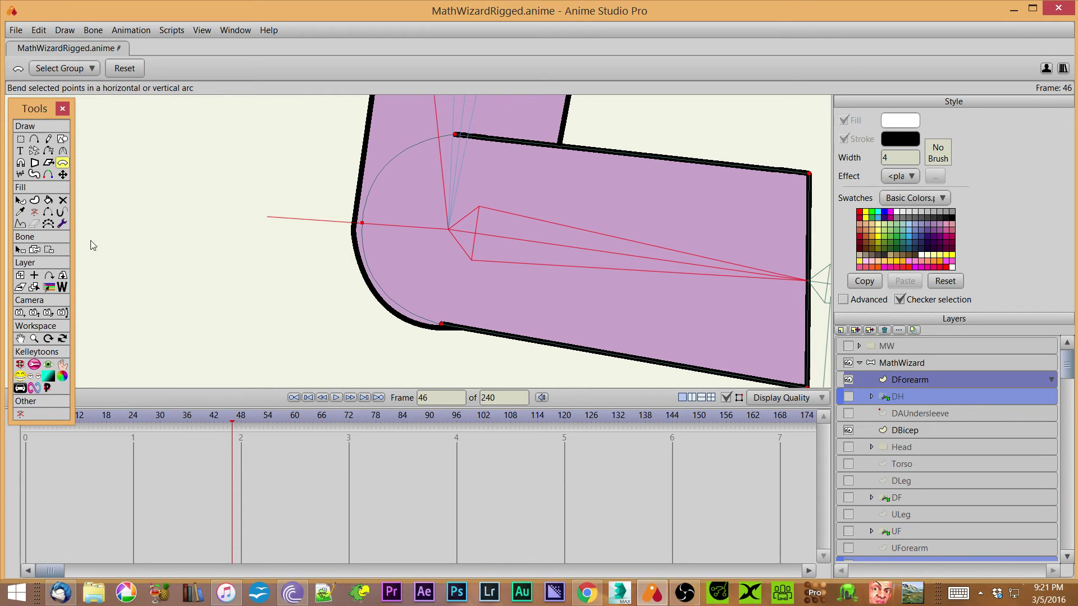
pyautogui.click(62, 212)
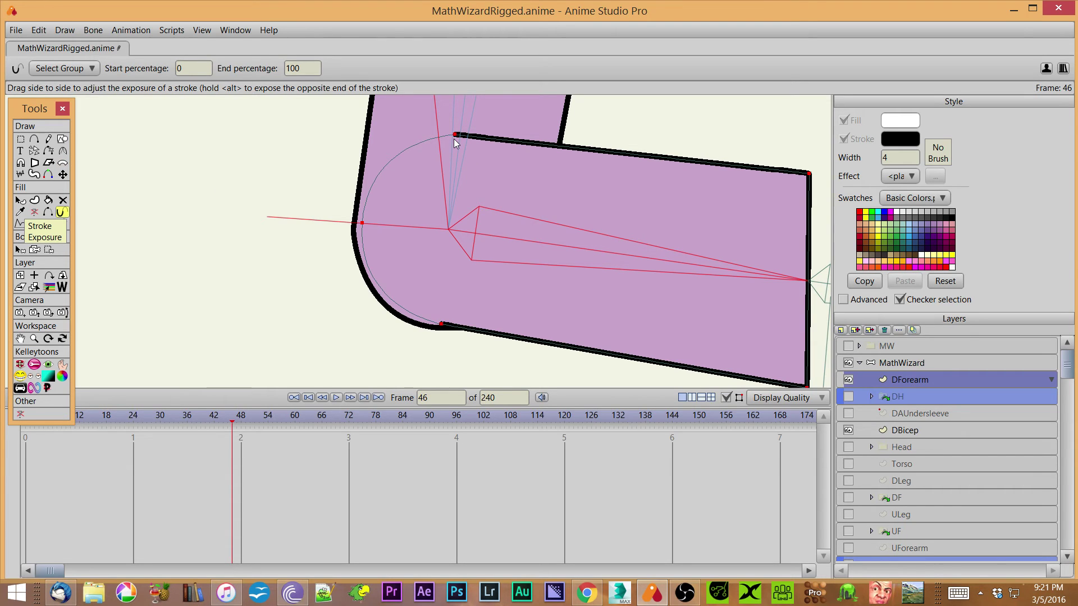
pyautogui.moveTo(454, 136); pyautogui.dragTo(417, 145)
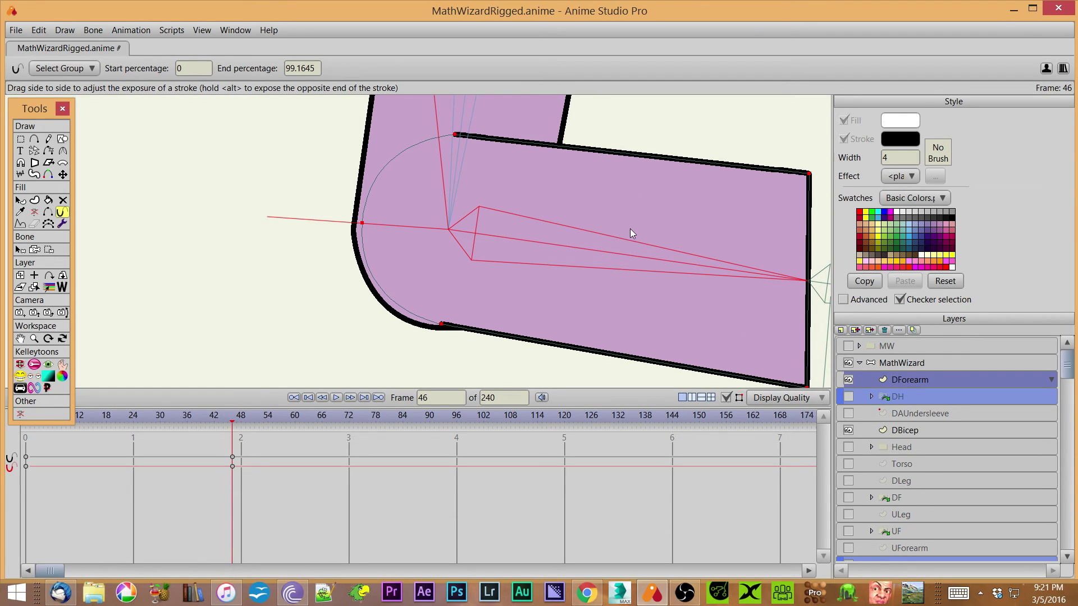
pyautogui.click(891, 363)
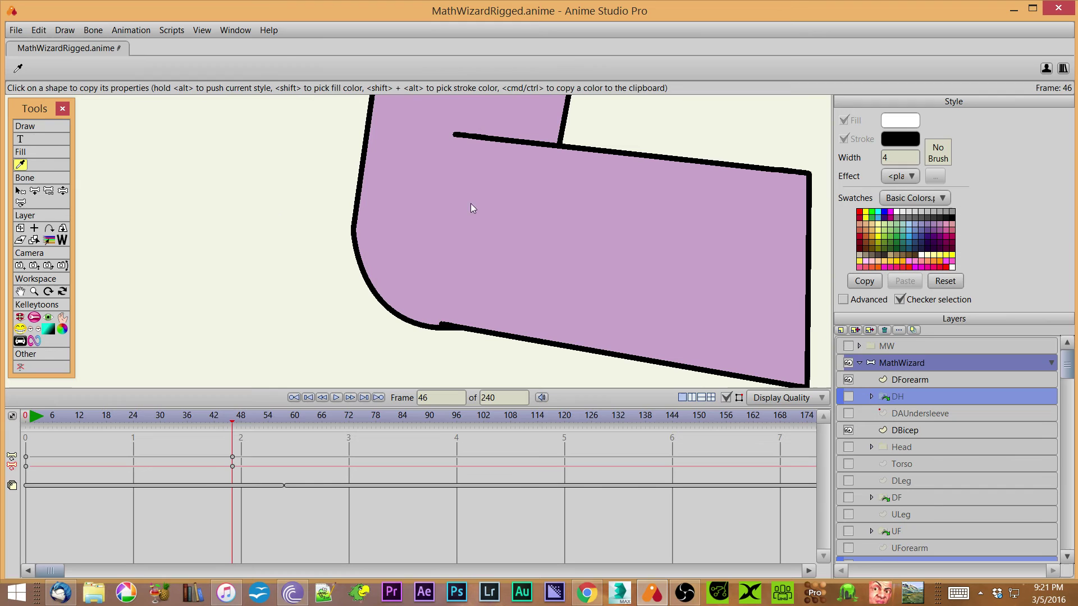
# Step: Flex the forearm bone around the elbow to check the crease, leaving it at about 92.47°
pyautogui.click(20, 202)
pyautogui.moveTo(550, 249)
pyautogui.mouseDown()
pyautogui.moveTo(523, 290)
pyautogui.moveTo(404, 290)
pyautogui.moveTo(404, 220)
pyautogui.moveTo(443, 303)
pyautogui.moveTo(564, 270)
pyautogui.moveTo(567, 250)
pyautogui.mouseUp()
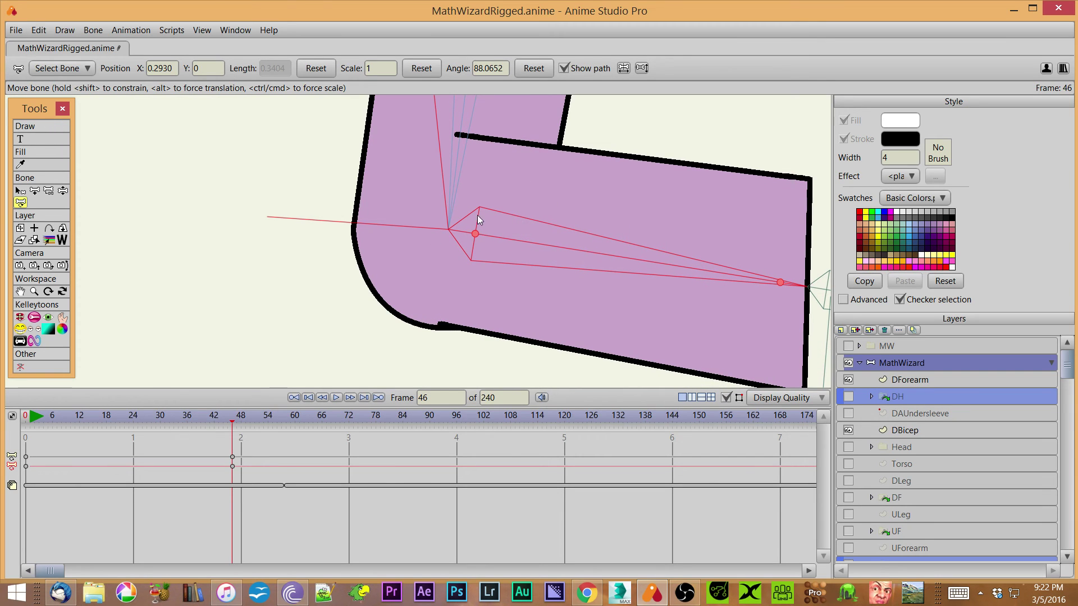
pyautogui.scroll(-4, 241, 240)
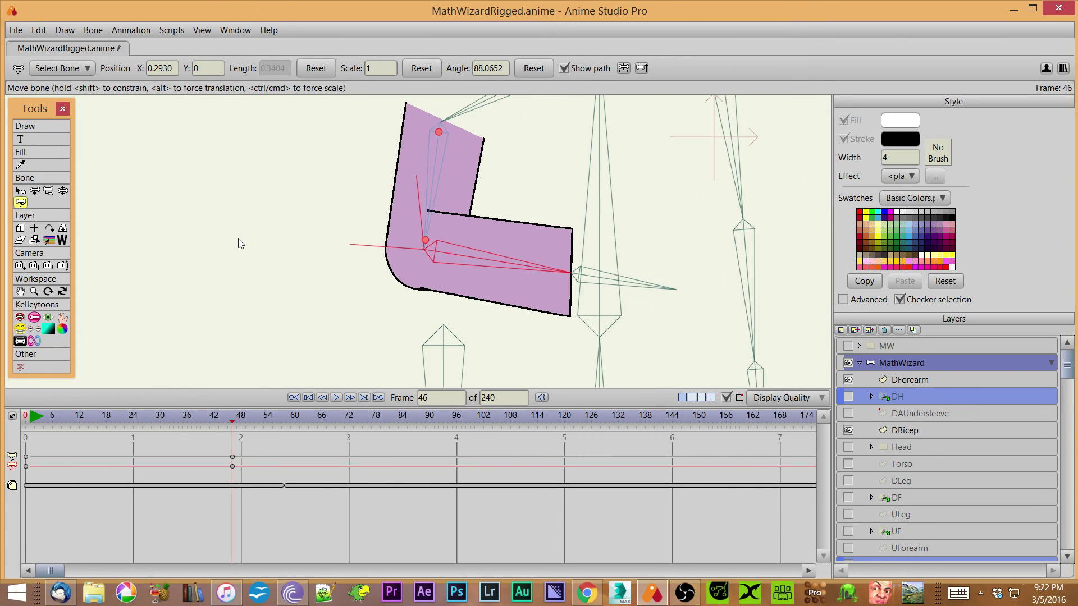
pyautogui.moveTo(531, 266)
pyautogui.mouseDown()
pyautogui.moveTo(392, 301)
pyautogui.moveTo(379, 228)
pyautogui.moveTo(520, 267)
pyautogui.moveTo(538, 245)
pyautogui.moveTo(355, 225)
pyautogui.moveTo(361, 254)
pyautogui.moveTo(533, 233)
pyautogui.moveTo(484, 291)
pyautogui.moveTo(393, 184)
pyautogui.moveTo(430, 311)
pyautogui.moveTo(543, 216)
pyautogui.moveTo(490, 159)
pyautogui.moveTo(399, 174)
pyautogui.moveTo(380, 197)
pyautogui.moveTo(390, 171)
pyautogui.moveTo(476, 184)
pyautogui.moveTo(458, 281)
pyautogui.moveTo(394, 234)
pyautogui.moveTo(422, 200)
pyautogui.moveTo(414, 194)
pyautogui.moveTo(494, 258)
pyautogui.moveTo(475, 170)
pyautogui.moveTo(339, 220)
pyautogui.moveTo(327, 258)
pyautogui.moveTo(382, 163)
pyautogui.moveTo(443, 165)
pyautogui.moveTo(486, 242)
pyautogui.moveTo(393, 322)
pyautogui.moveTo(380, 184)
pyautogui.moveTo(389, 322)
pyautogui.moveTo(521, 268)
pyautogui.moveTo(523, 257)
pyautogui.mouseUp()
pyautogui.scroll(2, 367, 316)
pyautogui.scroll(4, 367, 318)
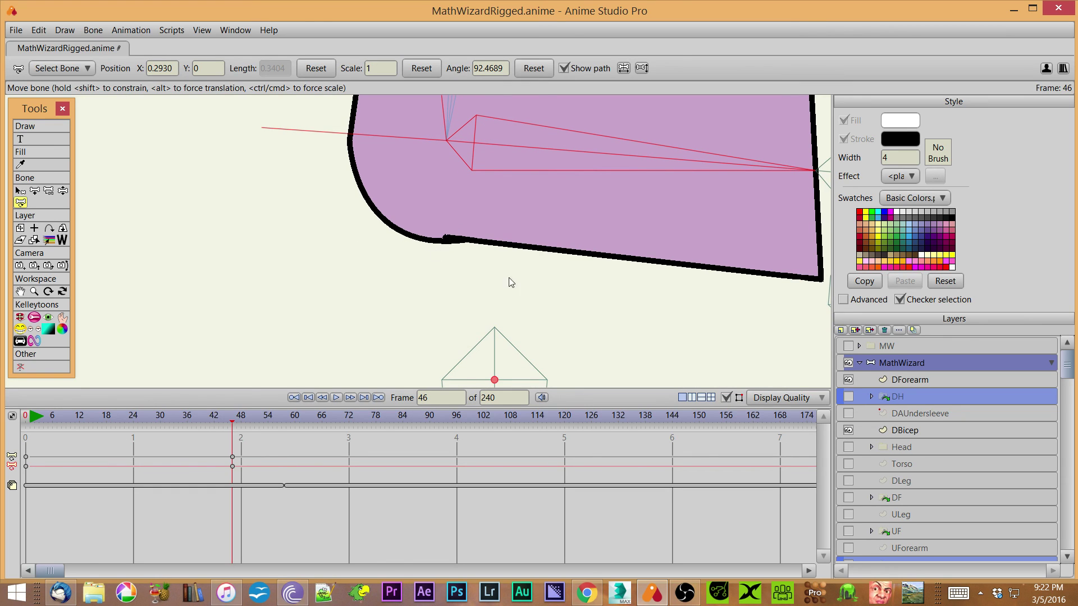
# Step: Return to the DForearm layer and zoom out and back in on the bent elbow
pyautogui.click(914, 381)
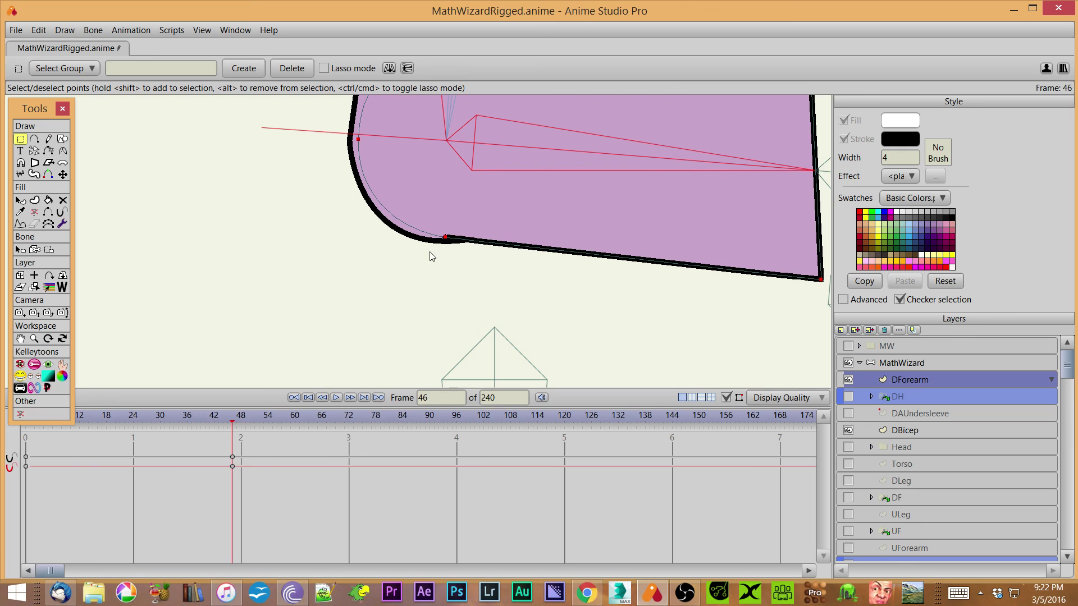
pyautogui.scroll(-5, 313, 260)
pyautogui.scroll(-6, 312, 258)
pyautogui.scroll(3, 313, 258)
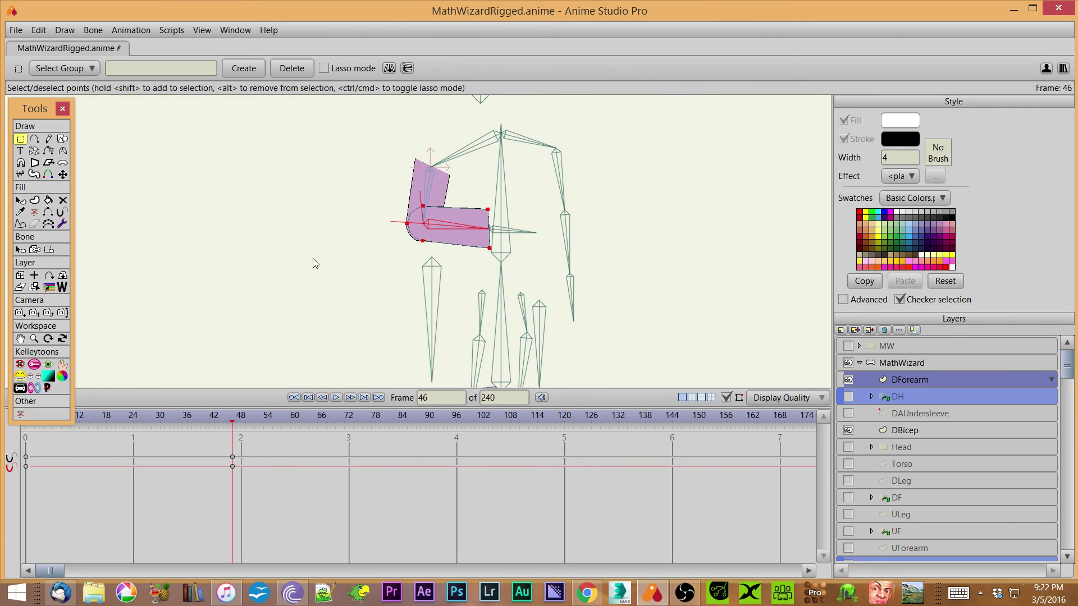
pyautogui.scroll(4, 621, 194)
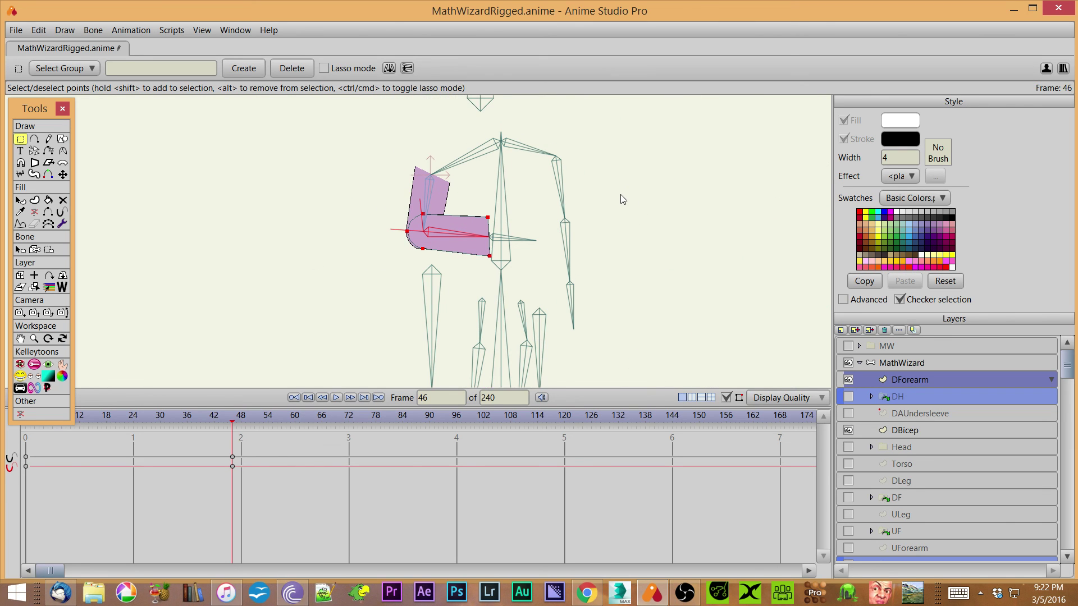